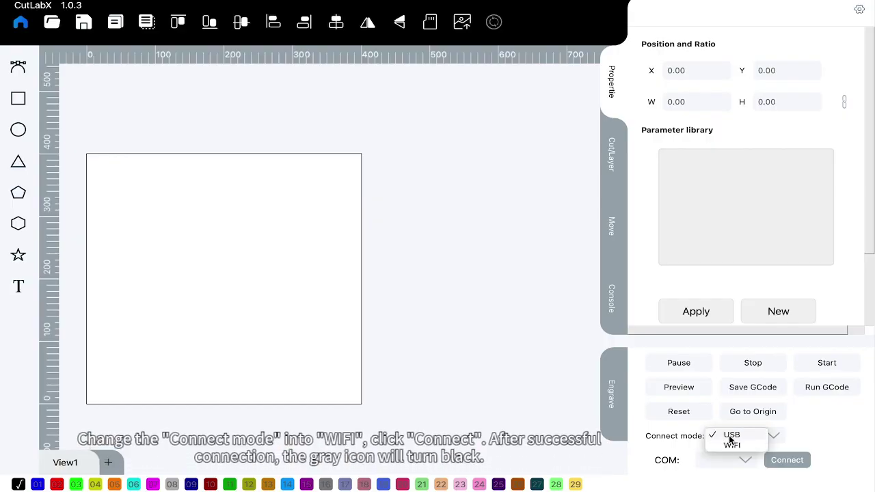
Step: Switch the connection mode to WIFI, connect to the engraver, and zoom the canvas
left_click(733, 446)
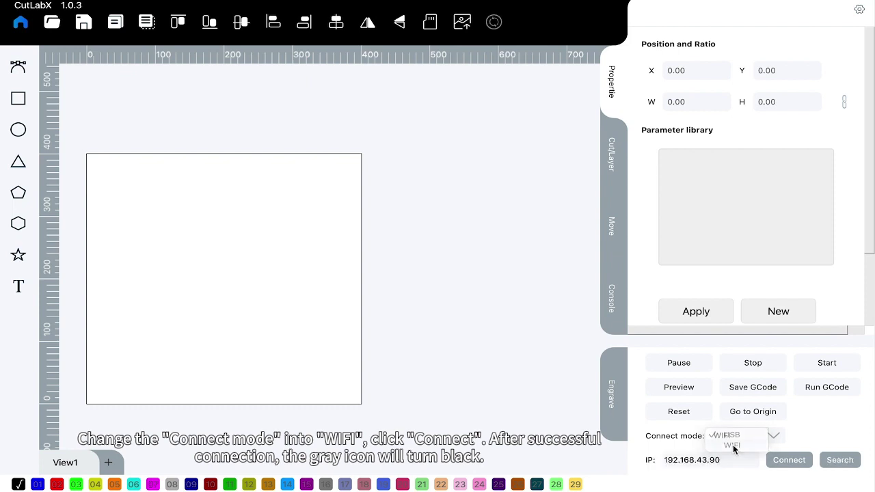
left_click(796, 467)
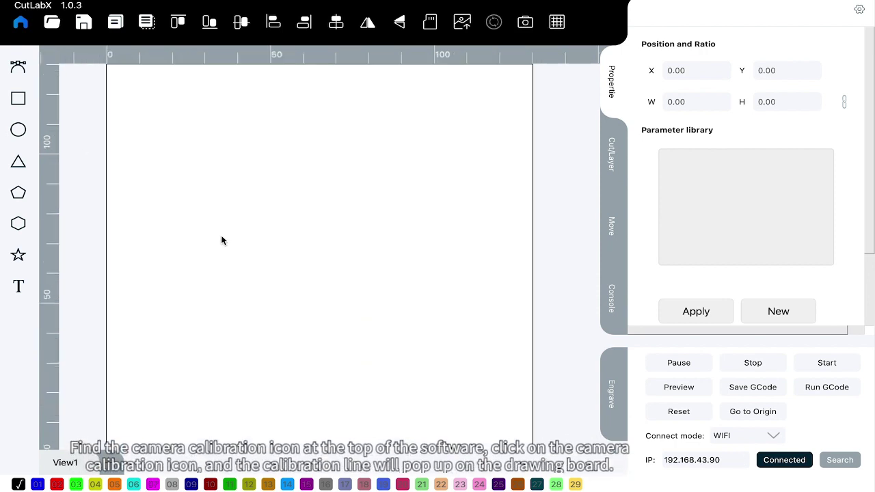
scroll(221, 241, "up", 1)
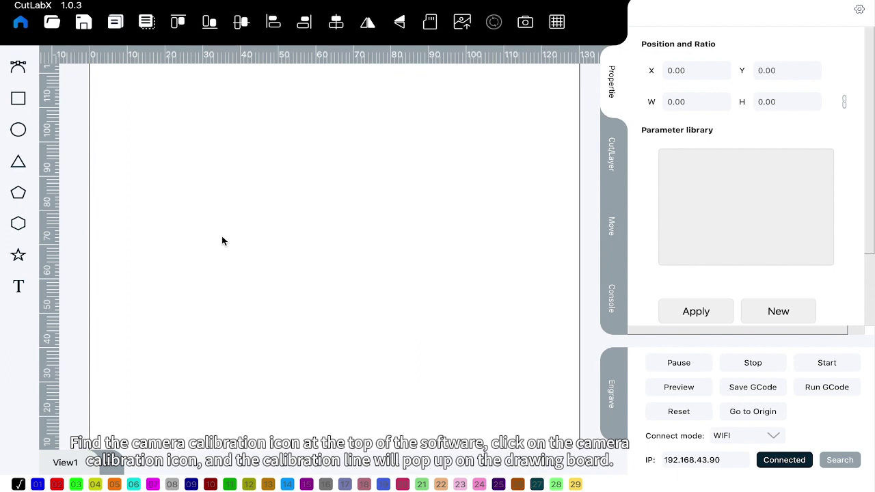
scroll(222, 241, "down", 1)
scroll(222, 241, "down", 1)
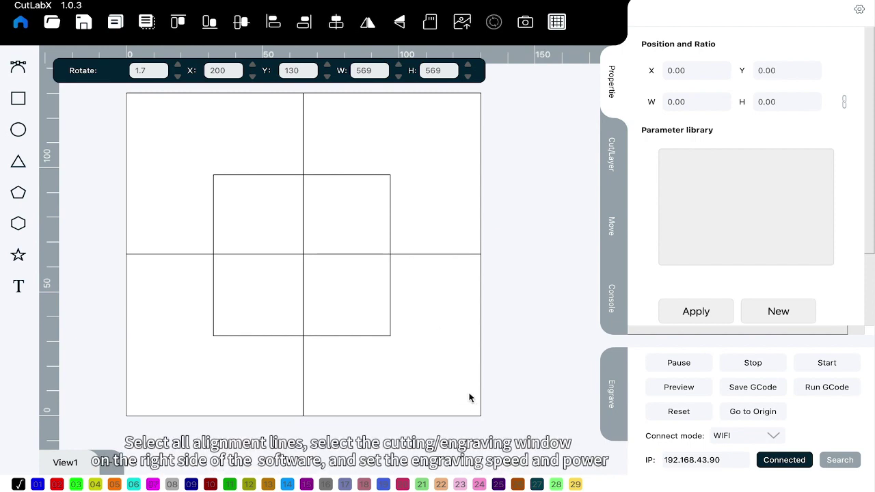
Step: Select all calibration lines and set their layer to 3000 mm/min speed and 100% maximum power
left_click_drag(104, 96, 513, 430)
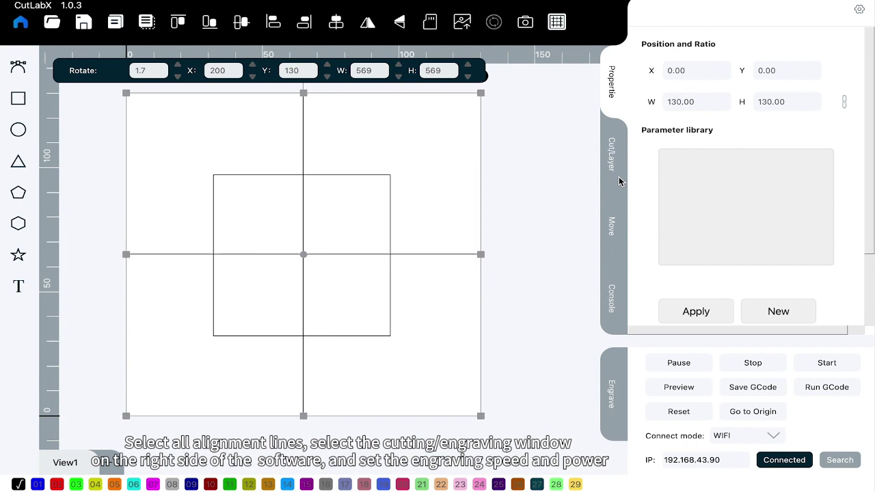
left_click(616, 171)
left_click_drag(755, 266, 705, 262)
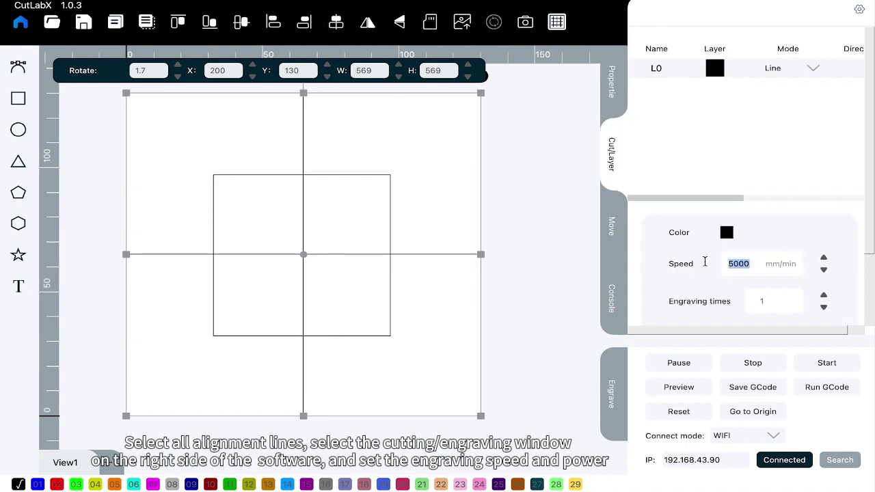
type("30")
left_click_drag(870, 212, 868, 293)
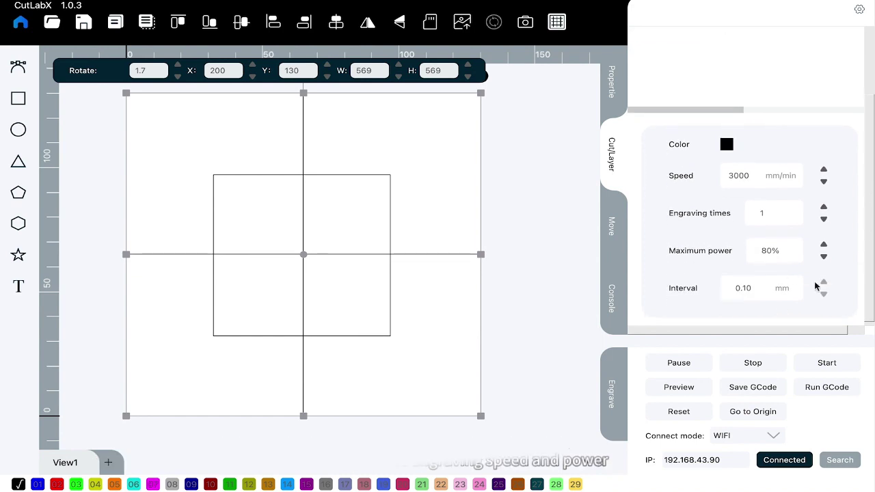
left_click_drag(782, 250, 739, 247)
type("1")
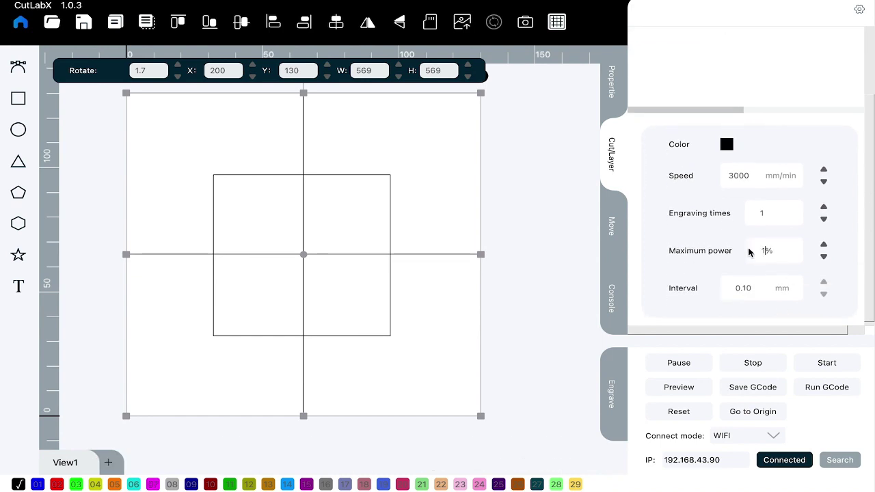
type("00")
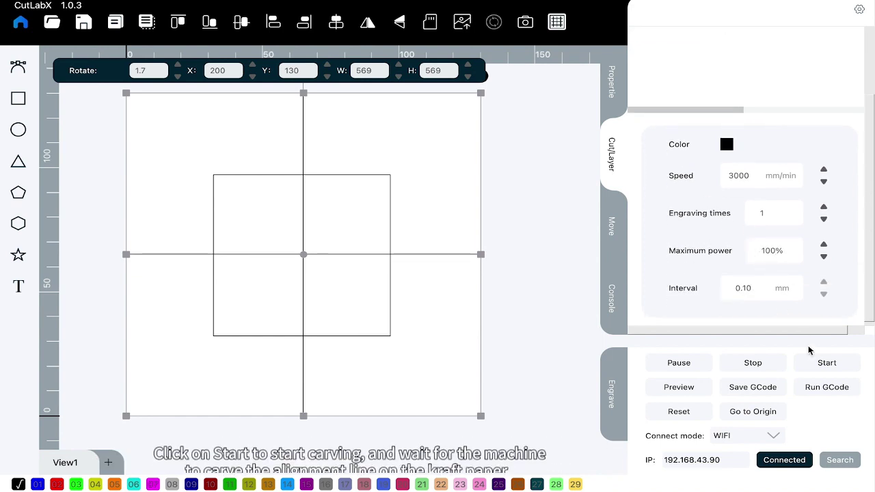
Step: Start the engraving job to upload and carve the alignment lines onto the kraft paper
left_click(804, 365)
left_click(804, 365)
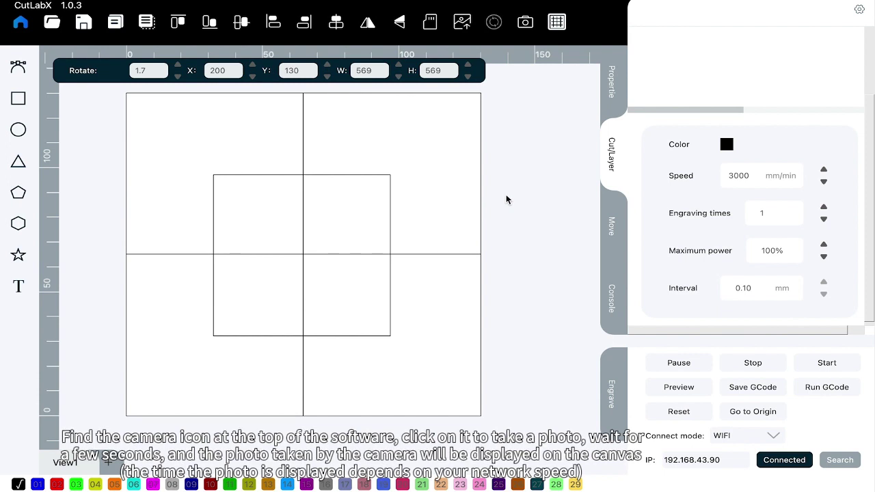
Step: Take a camera photo of the engraved paper and zoom in on the offset lines
left_click(525, 24)
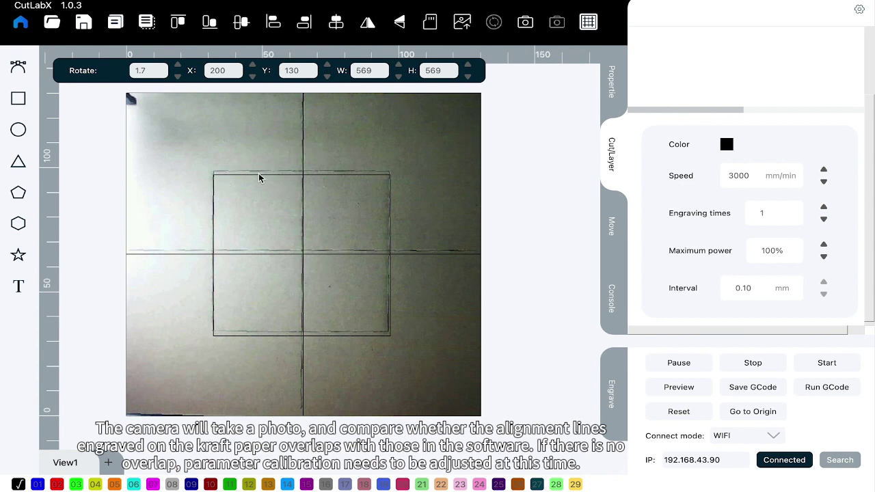
scroll(242, 160, "down", 2)
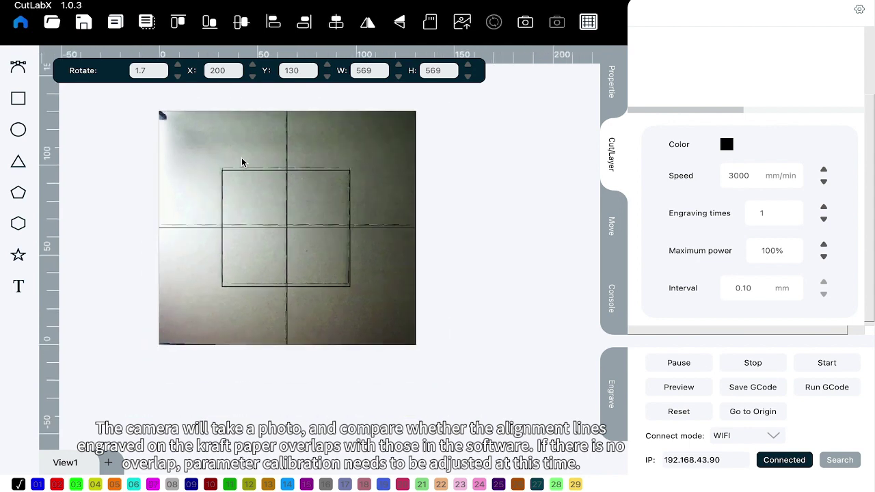
scroll(242, 162, "up", 1)
scroll(242, 162, "up", 1)
scroll(242, 162, "up", 1)
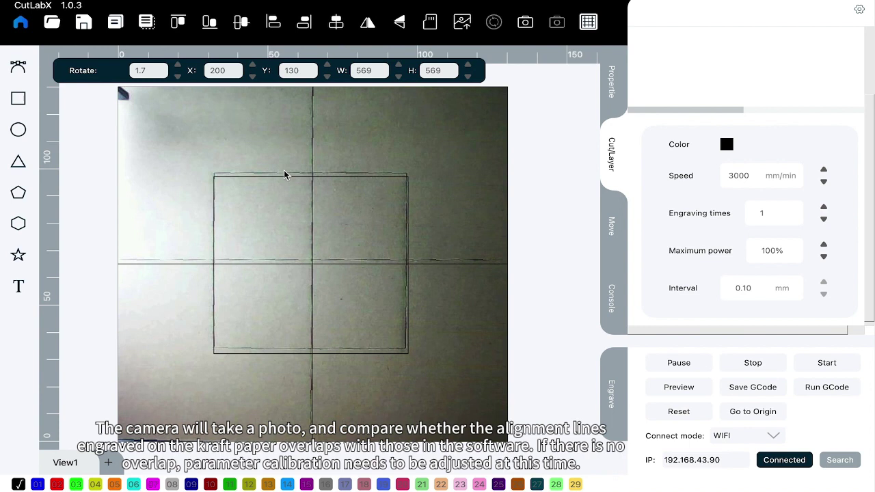
scroll(284, 172, "up", 1)
scroll(356, 189, "up", 1)
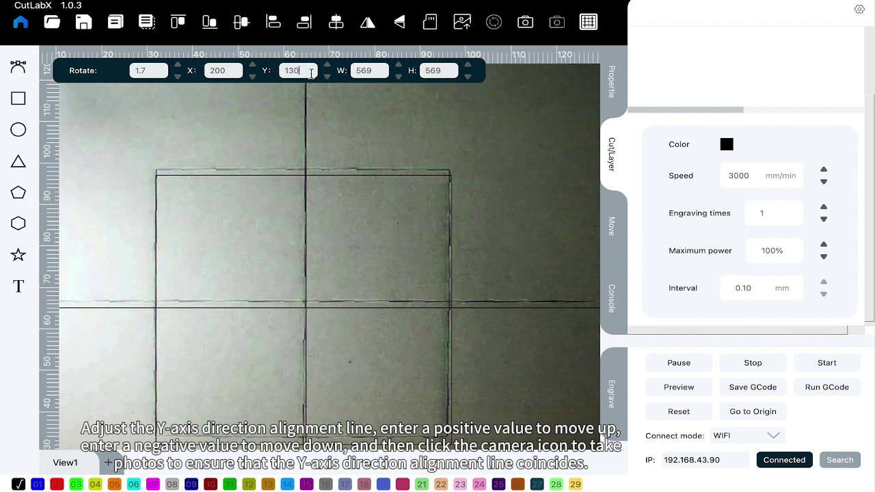
Step: Change the alignment pattern's Y offset from 130 to 142
double_click(311, 74)
type("142")
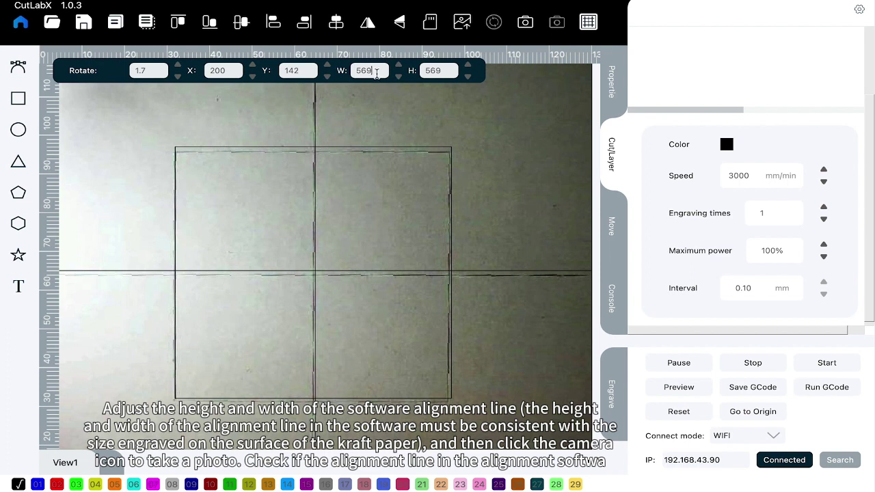
Step: Reduce the pattern's width and height from 569 to 562
key("BackSpace")
left_click(456, 74)
key("BackSpace")
type("2")
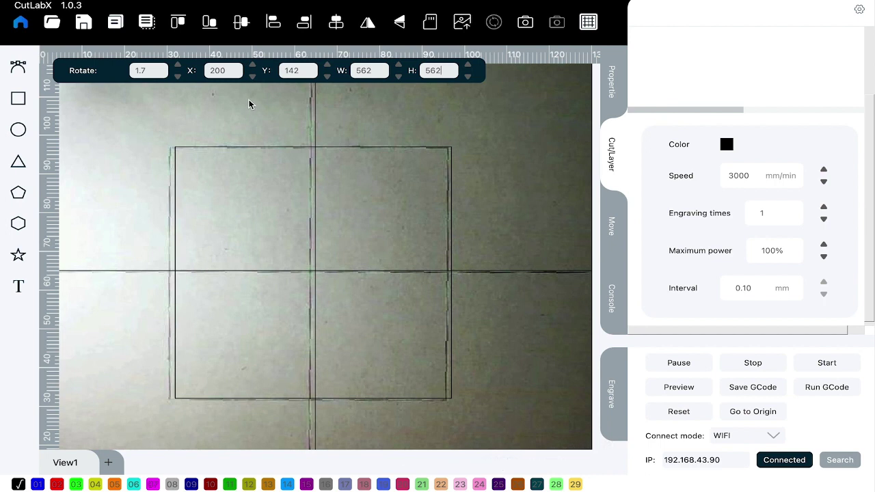
Step: Edit the X offset field, changing it from 200 to 205
left_click(234, 73)
type("205")
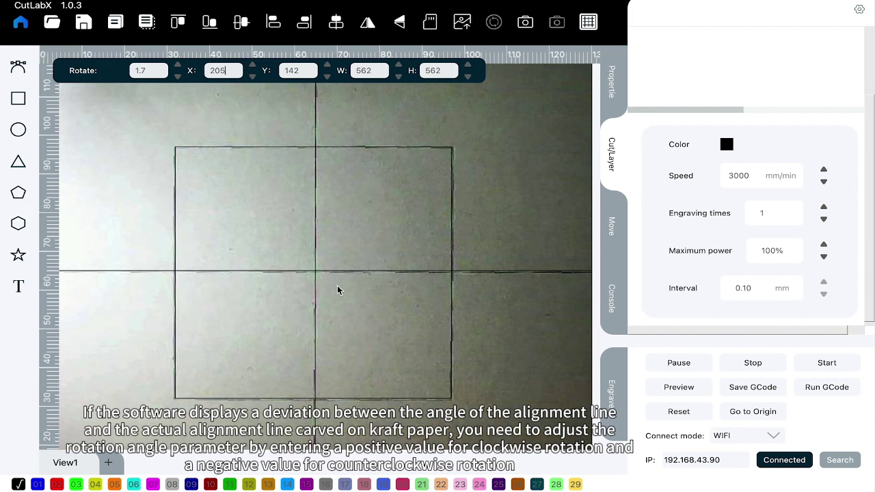
Step: Zoom out and toggle off the calibration-line grid overlay
scroll(338, 290, "down", 1)
scroll(337, 290, "down", 1)
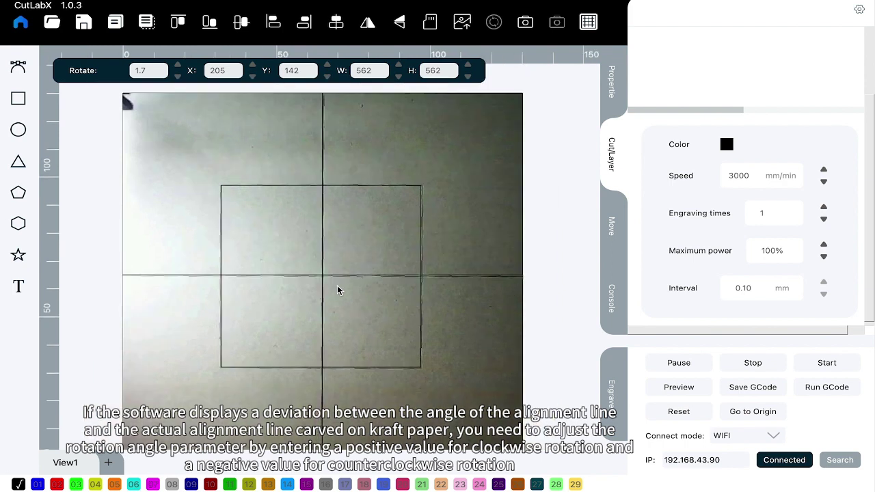
scroll(338, 290, "down", 1)
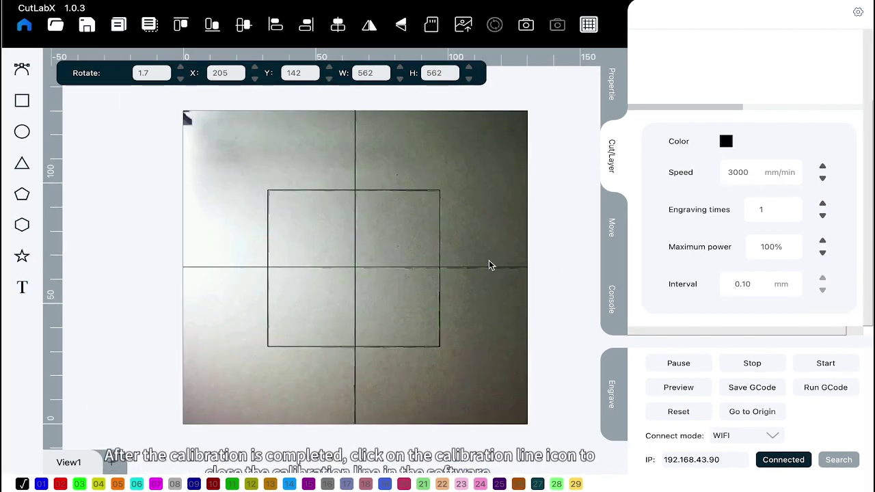
left_click(592, 28)
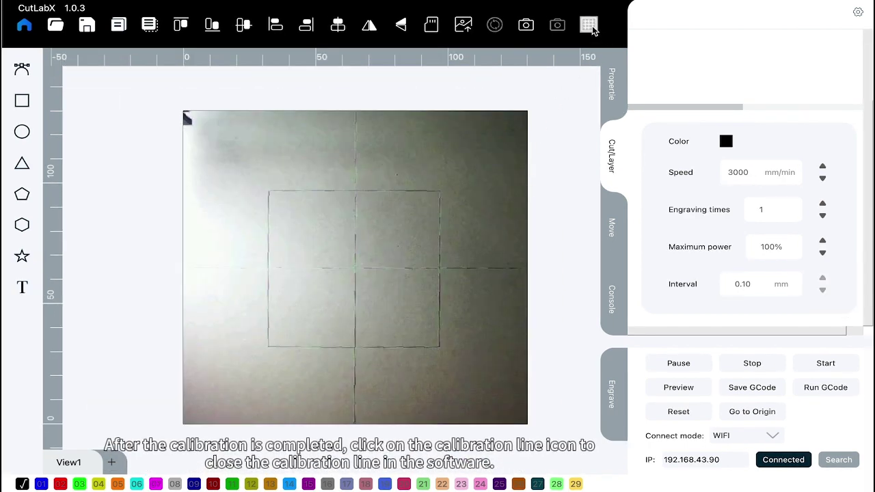